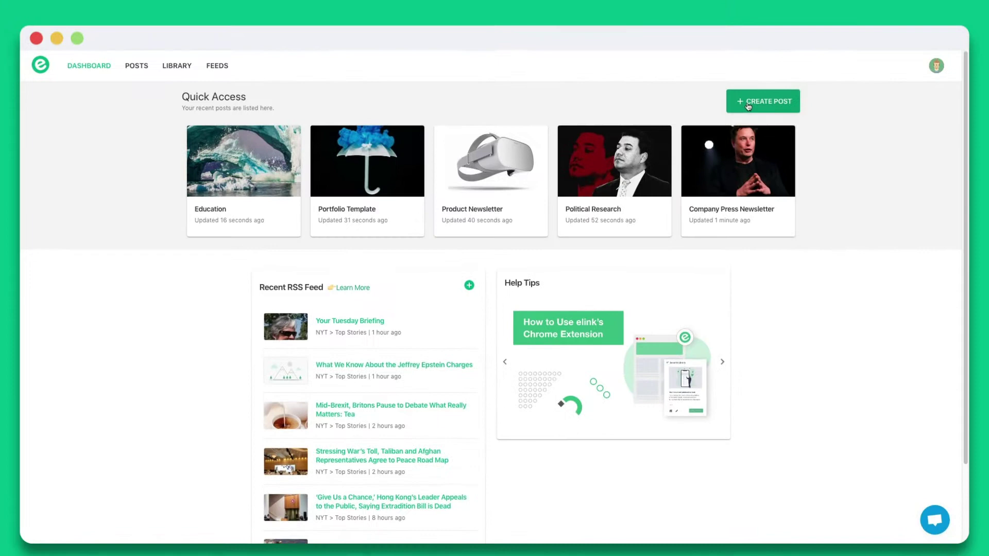
- Start a new post and preview the News Feed template among the ready-made templates
left_click(738, 37)
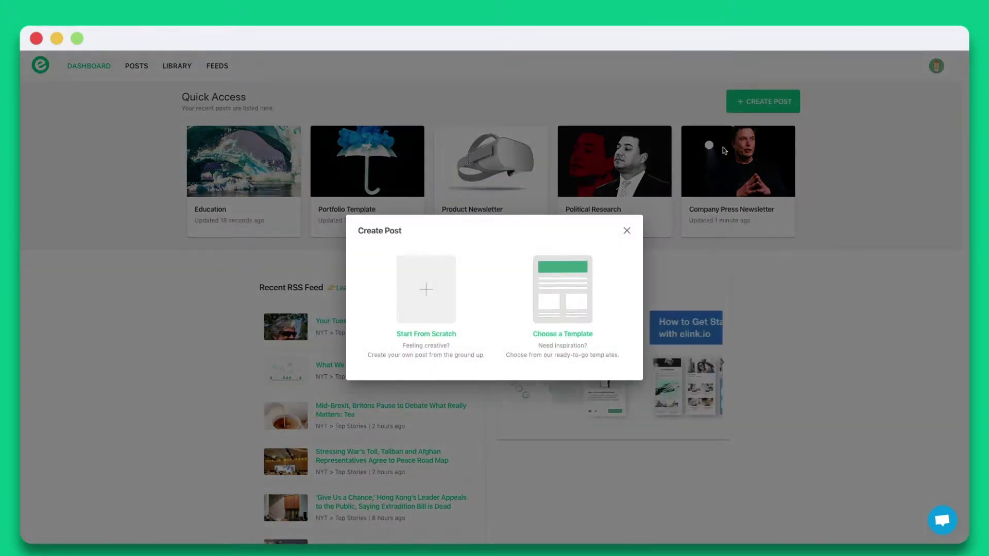
left_click(579, 298)
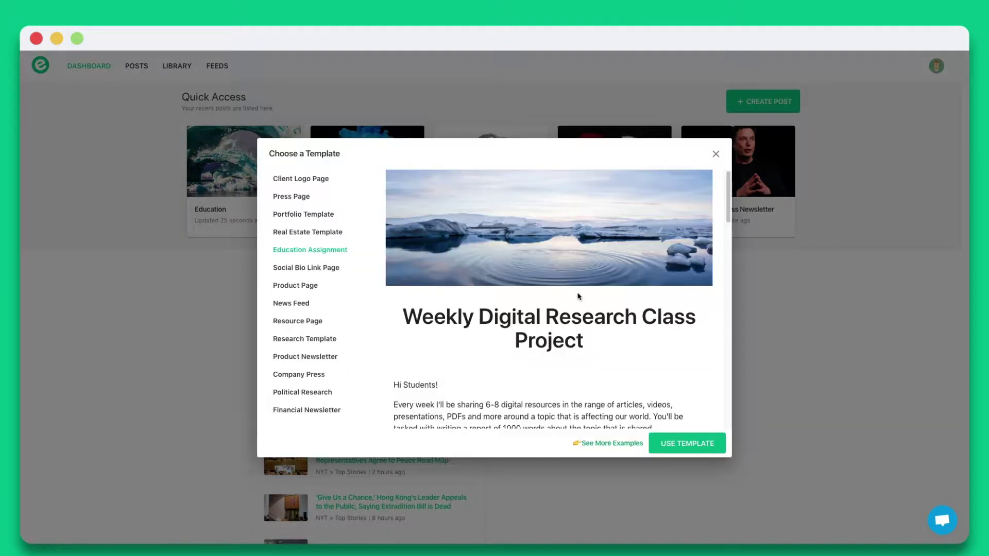
left_click(307, 301)
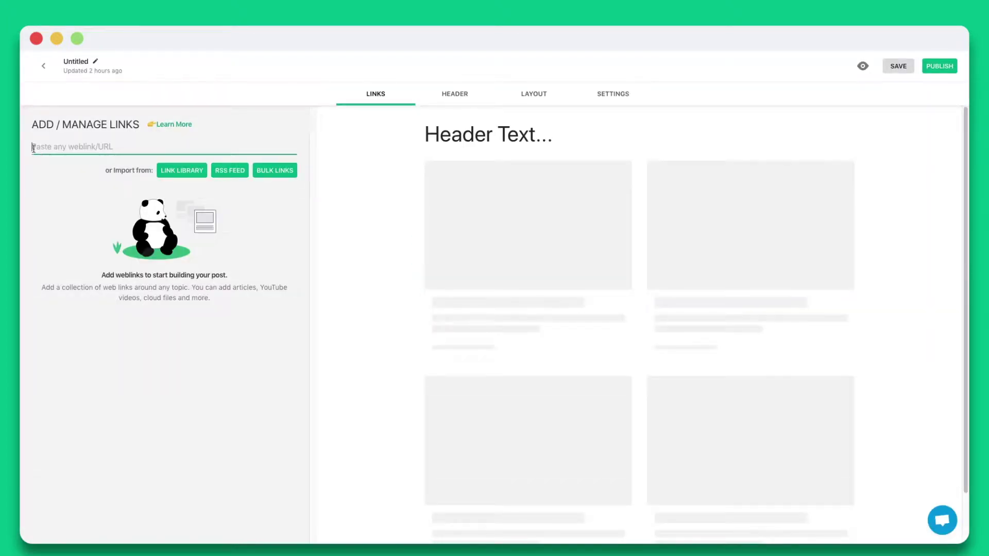
- Add the CNBC, wired.com and YouTube robotics links as cards and scroll through them
key("super+v")
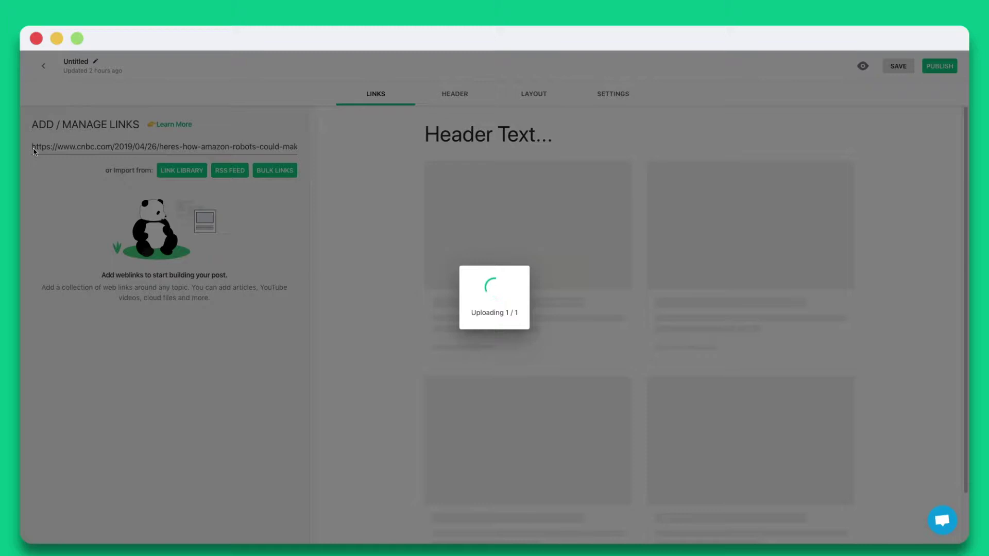
type("https://www.wired.com/story/blue-the-robot/")
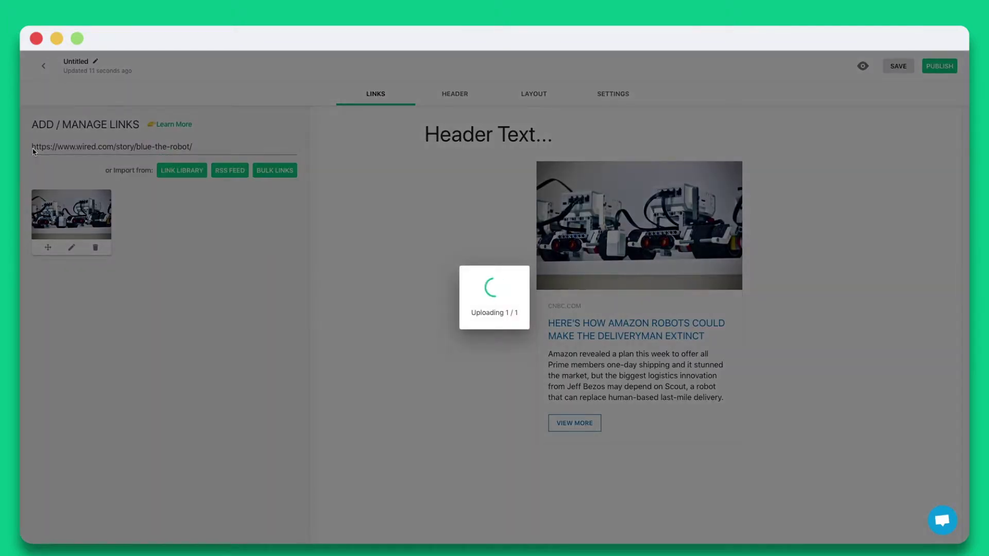
type("https://www.youtube.com/watch?v=8vIT2da6N_o")
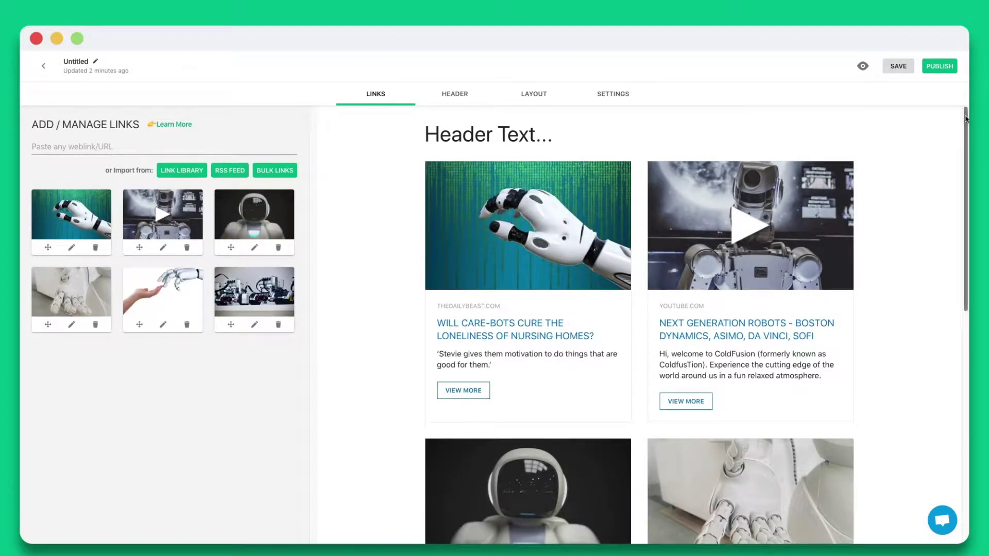
scroll(966, 122, "down", 2)
scroll(639, 325, "down", 3)
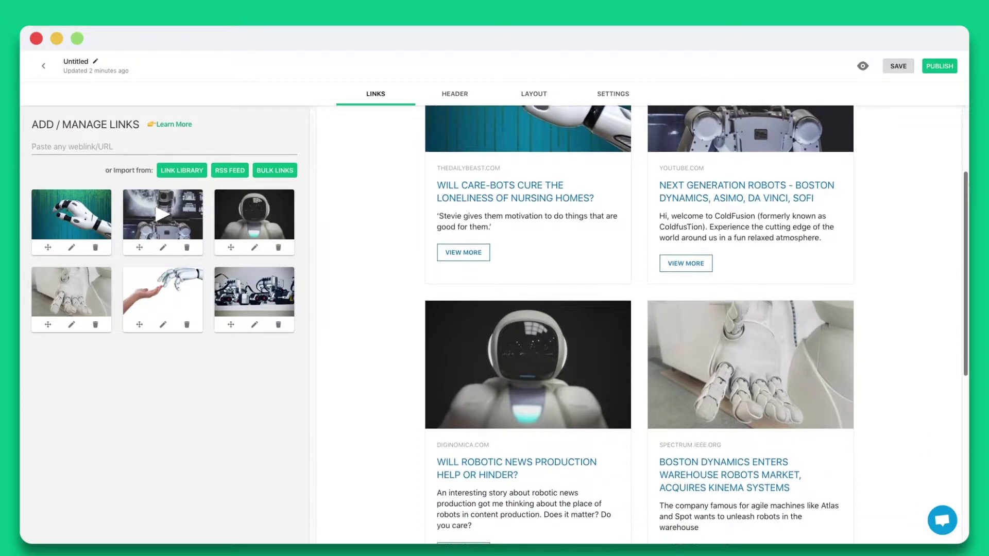
scroll(968, 303, "down", 3)
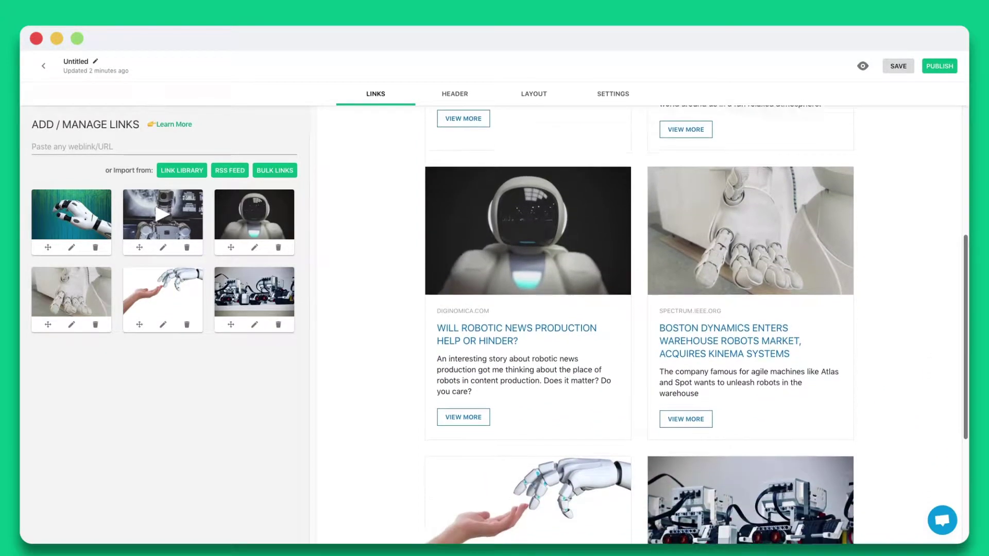
scroll(968, 302, "down", 2)
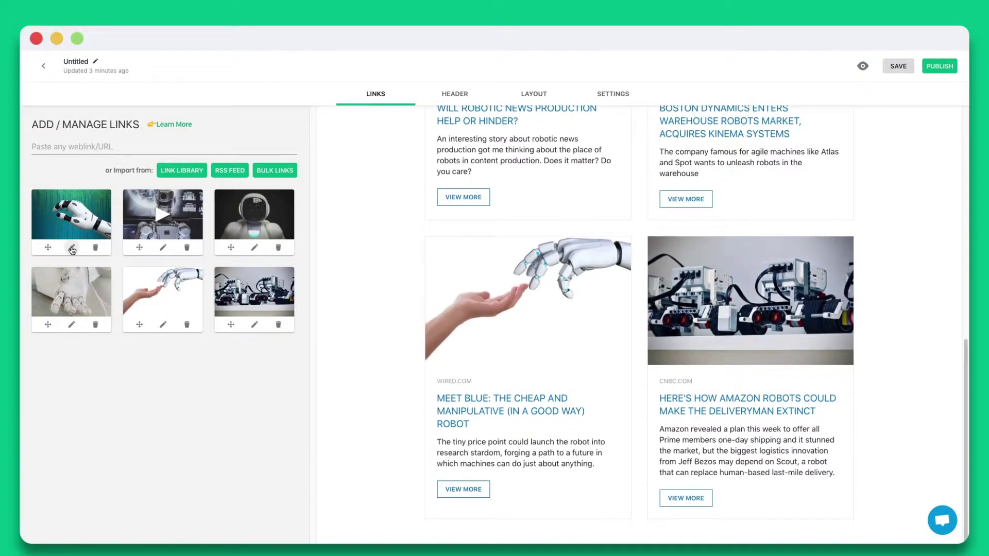
- Select the first card's title and description, then upload and save a new picture for it
left_click(73, 247)
left_click_drag(566, 294, 359, 295)
left_click_drag(605, 328, 351, 333)
left_click(451, 248)
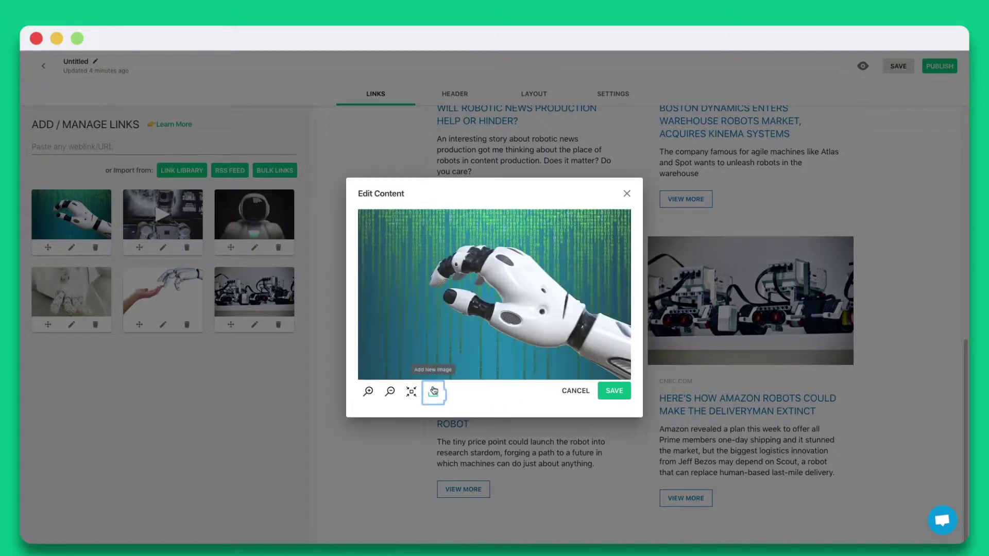
left_click(433, 392)
left_click(603, 395)
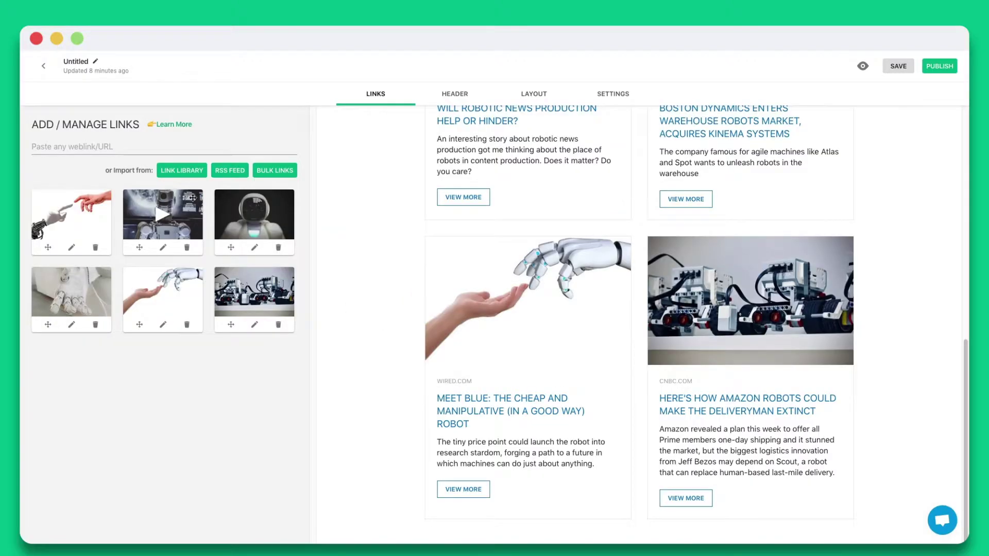
- Look through the Link Library and the RSS feed import options
left_click(178, 172)
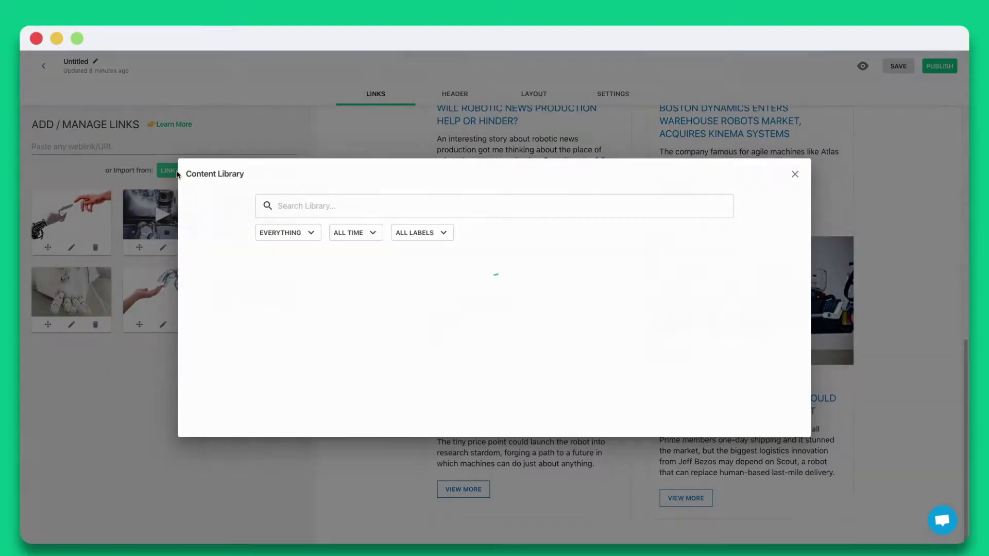
left_click(176, 174)
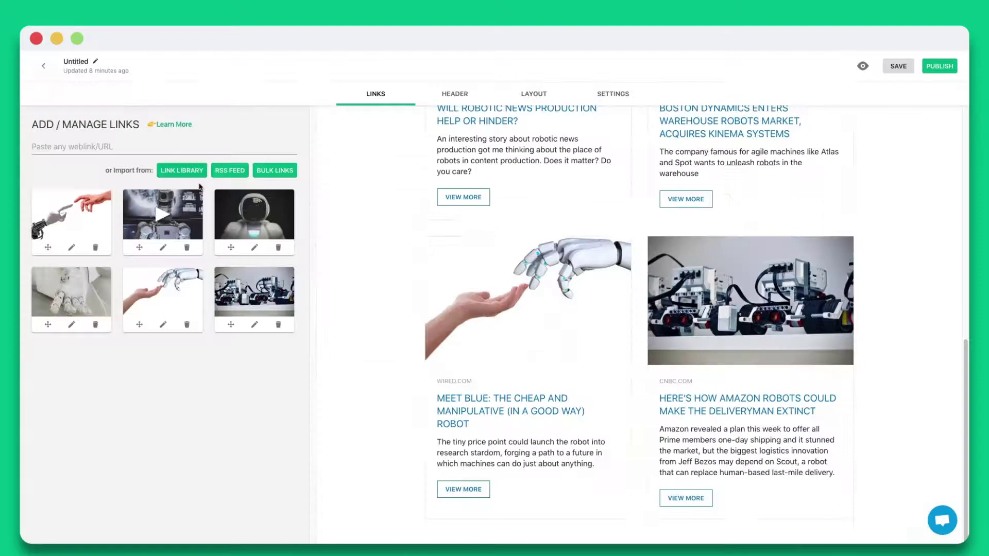
left_click(230, 174)
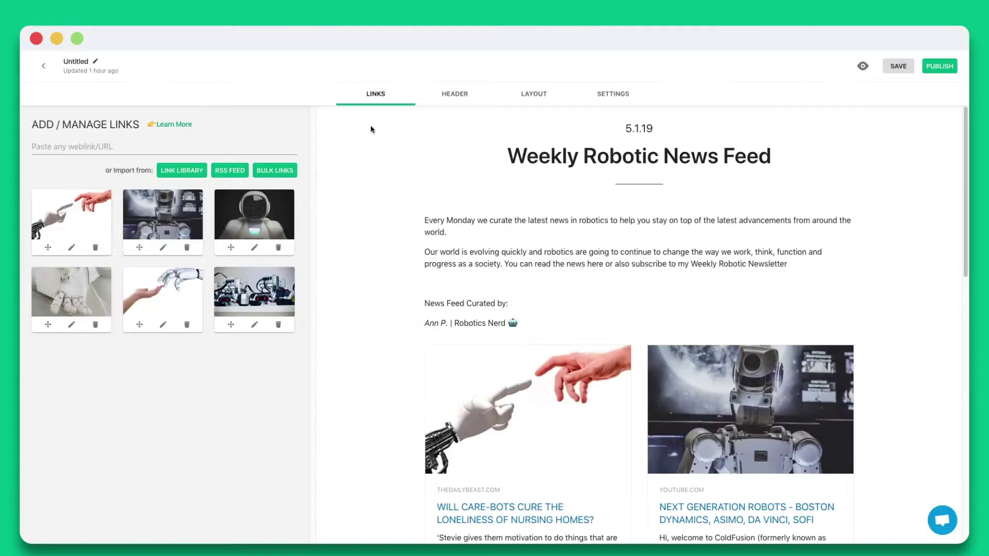
- Upload a robot-hand banner image to the header and toggle Include My Profile
left_click(452, 94)
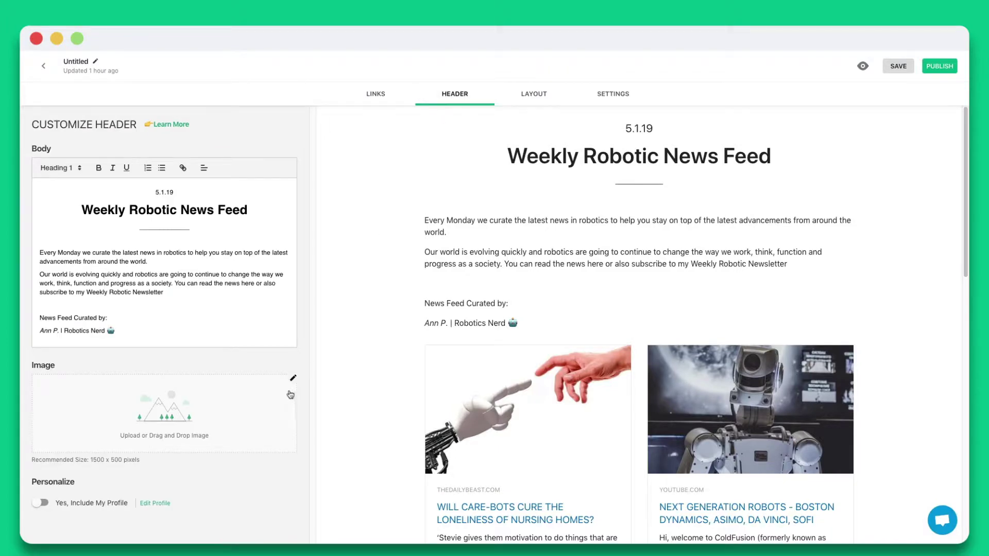
left_click(165, 412)
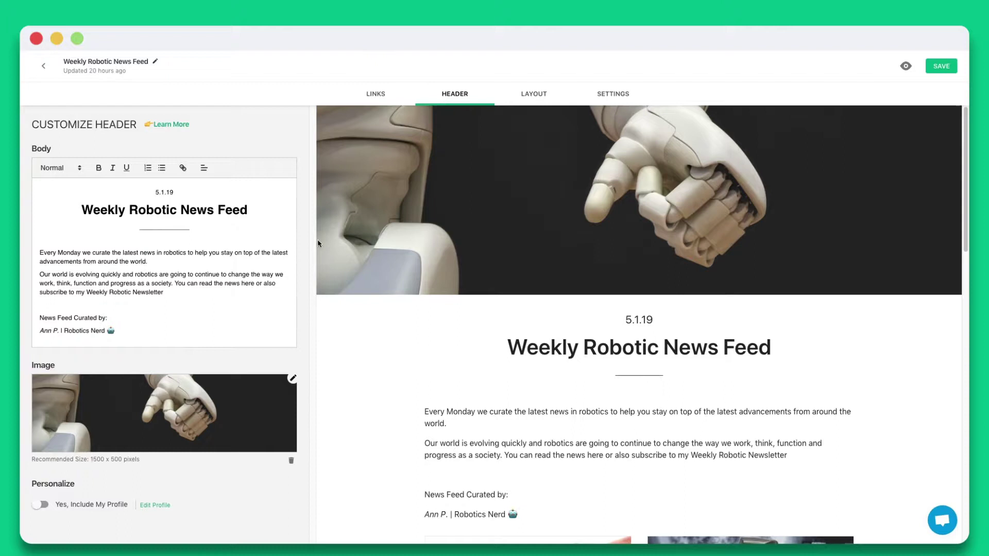
left_click(44, 506)
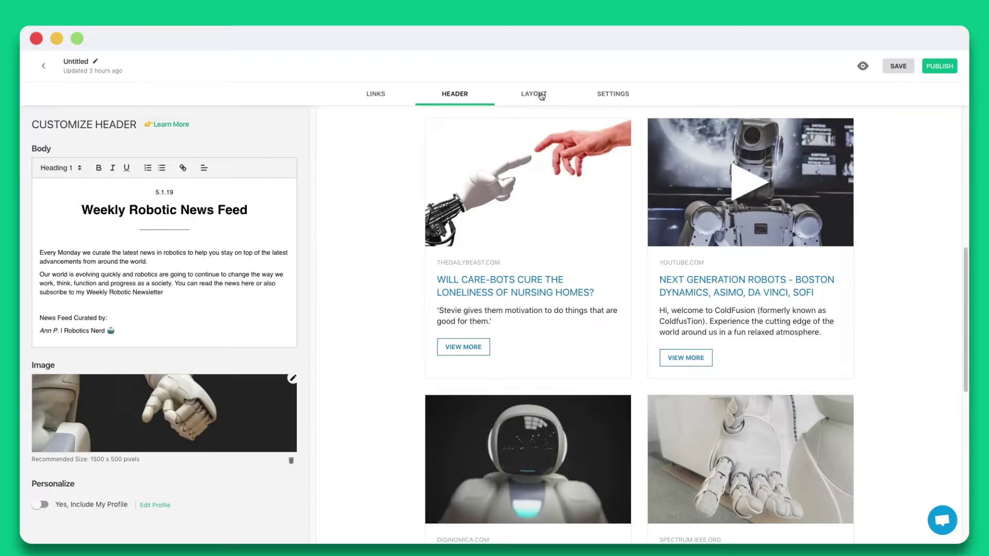
- Compare the Ziro, Tuli, Ganyo and Hensek layouts, settling on the Kudeta two-column grid
left_click(539, 94)
left_click(59, 207)
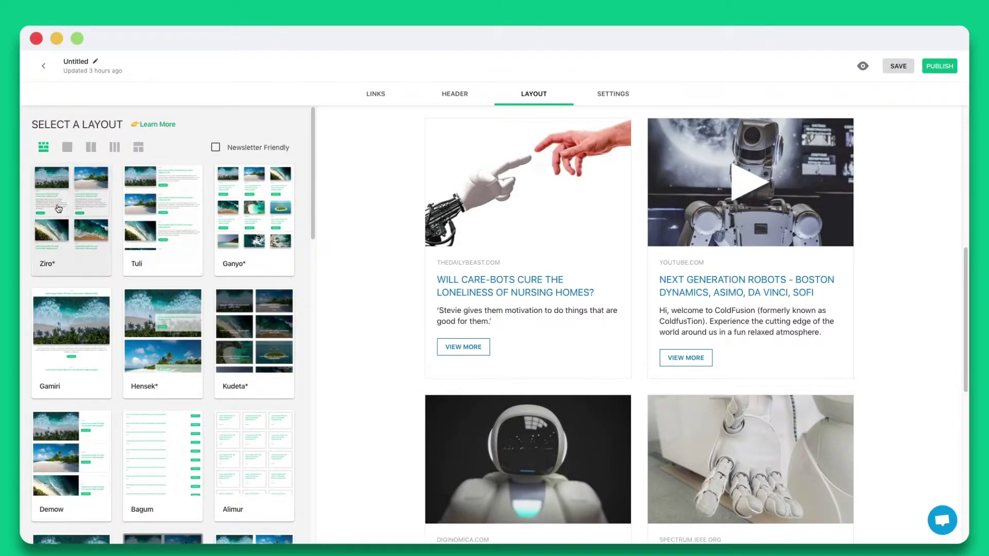
left_click(156, 206)
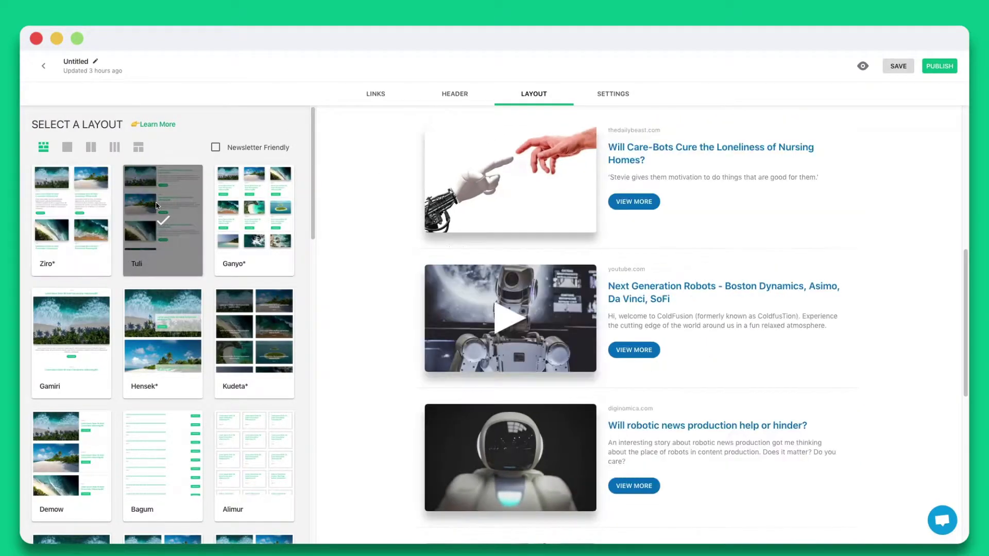
left_click(253, 212)
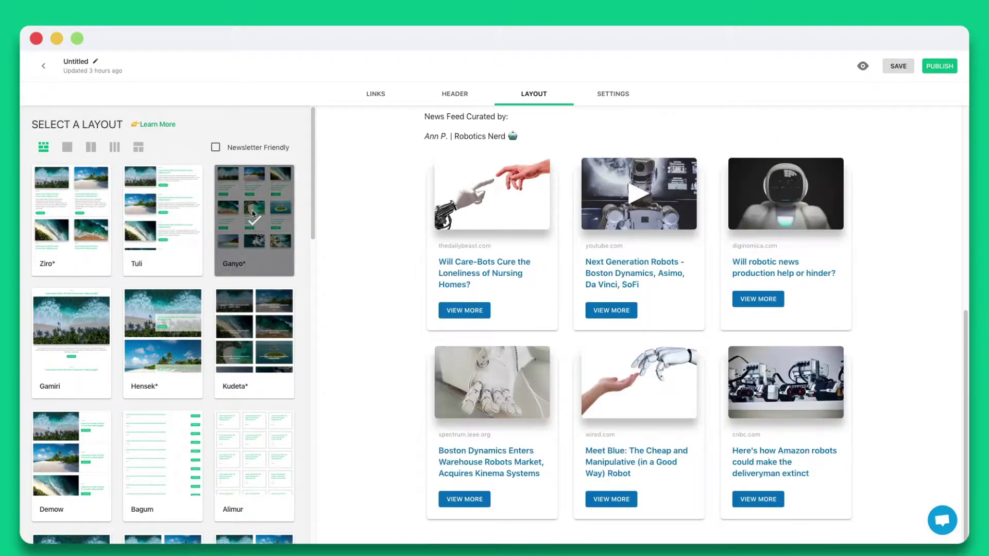
left_click(183, 310)
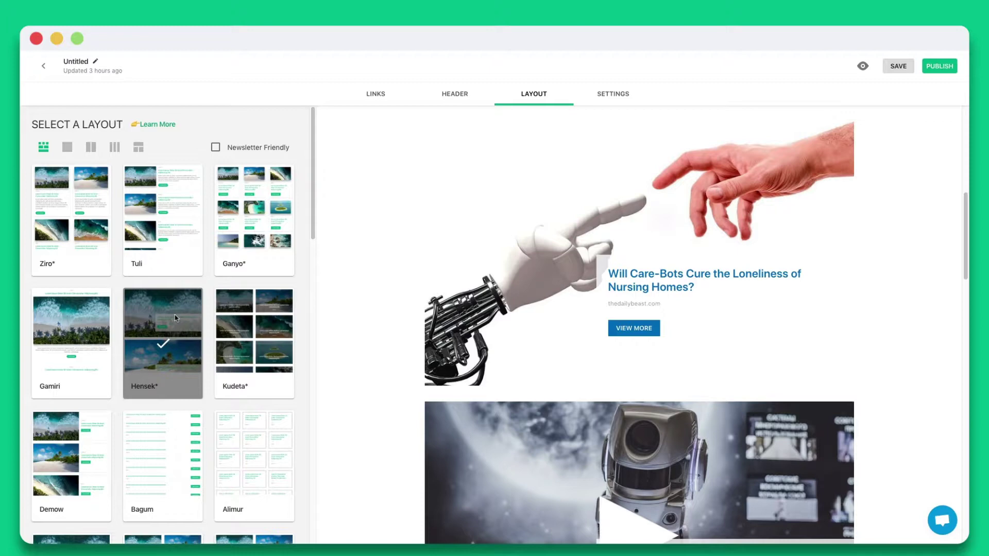
left_click(232, 323)
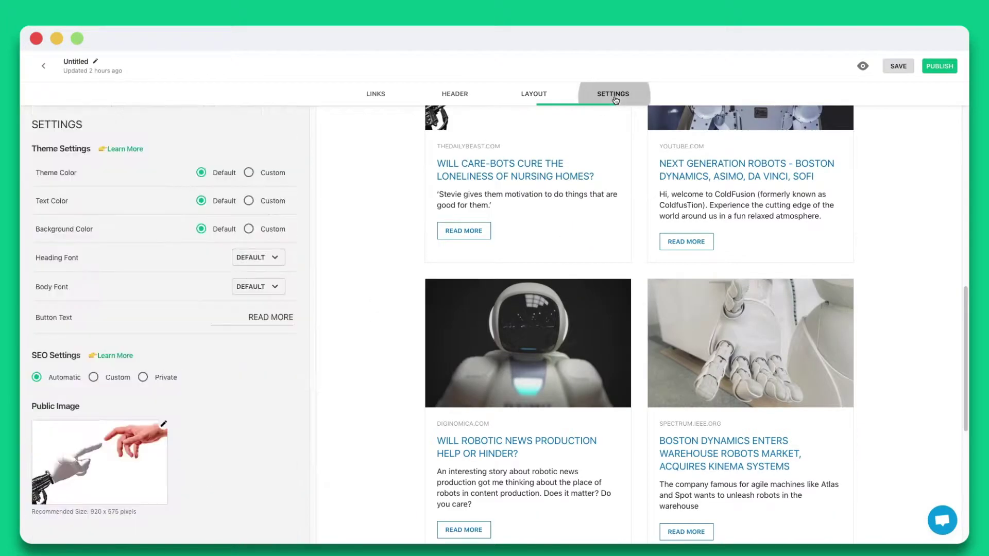
- Set the theme colour to a custom teal swatch
left_click(249, 174)
left_click(288, 173)
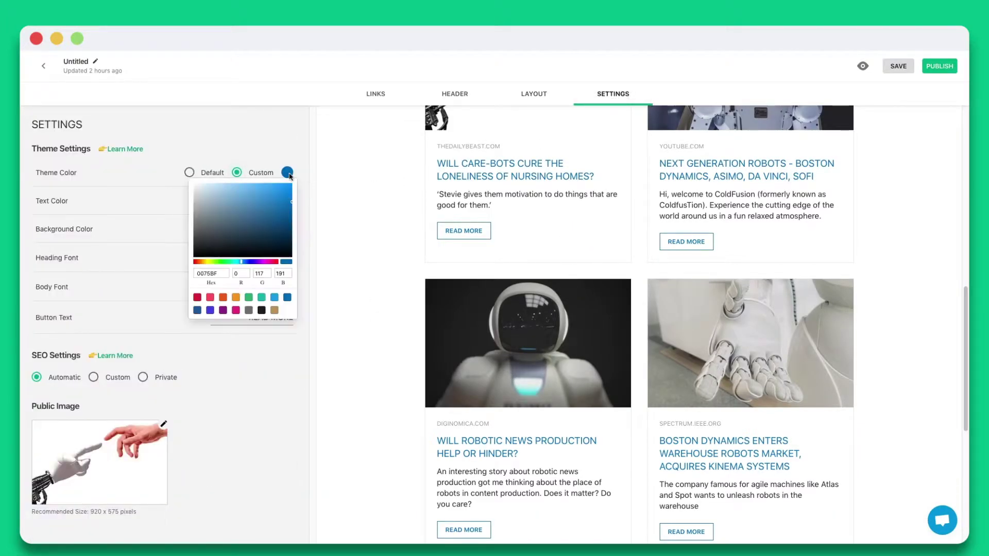
left_click(262, 299)
left_click(163, 263)
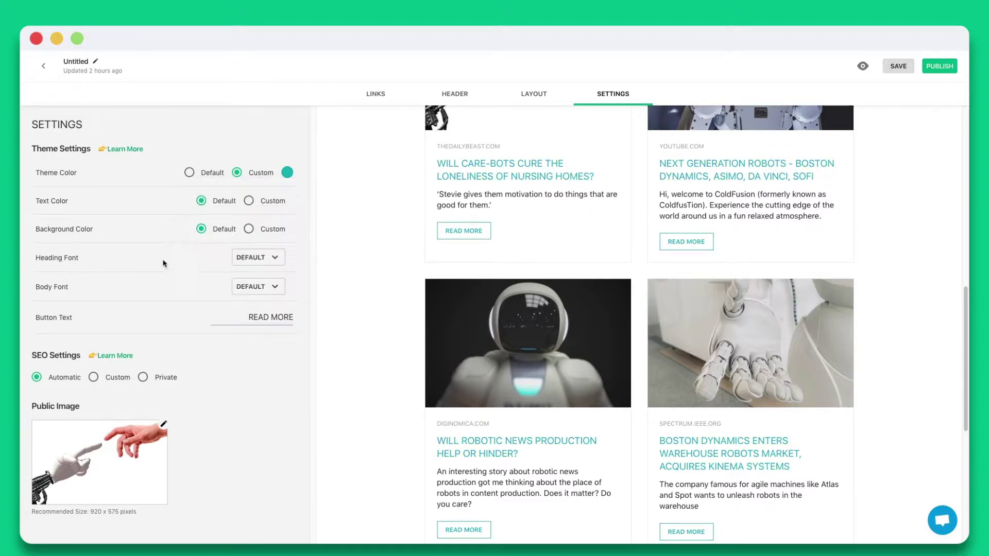
- Set headings to Roboto Condensed and change the button text to CHECK IT OUT!
left_click(275, 259)
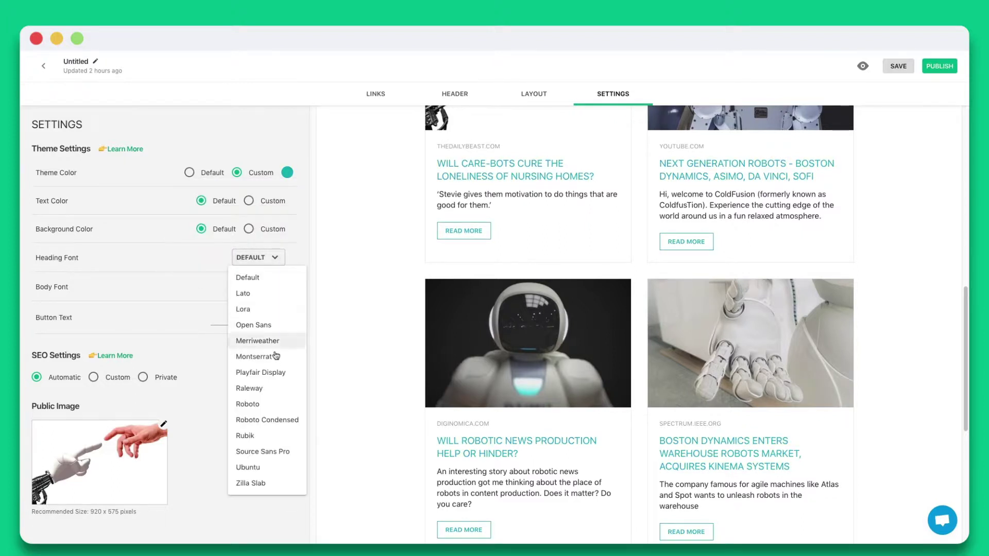
left_click(265, 419)
left_click_drag(249, 317, 300, 317)
type("CHECK IT OUT!")
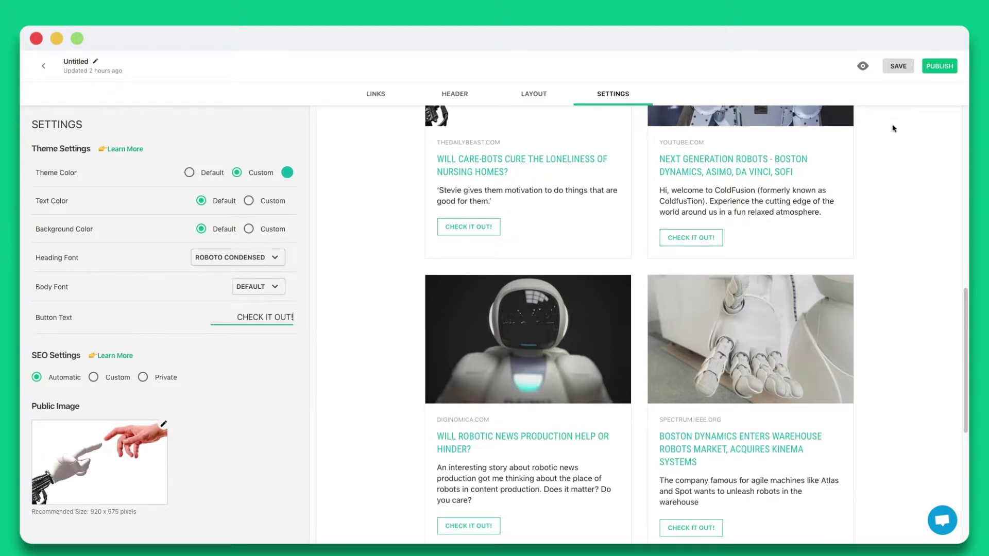
- Publish the post and copy its HTML newsletter export to the clipboard
left_click(943, 70)
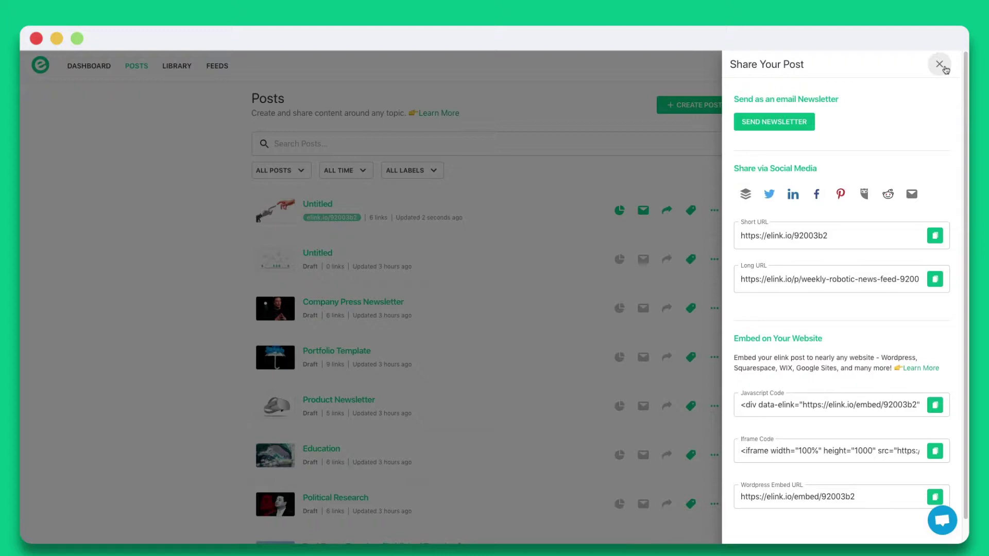
left_click(796, 126)
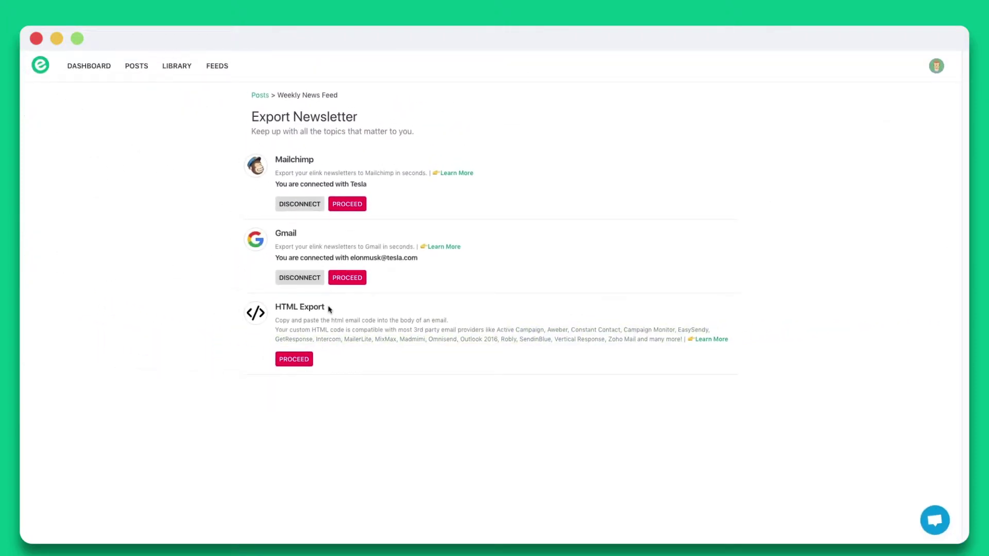
left_click(310, 364)
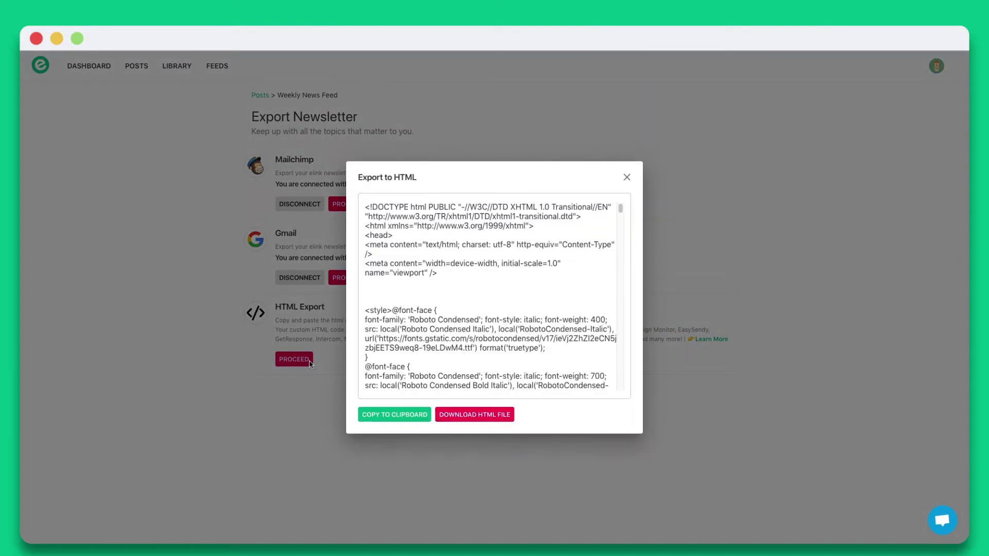
left_click(390, 417)
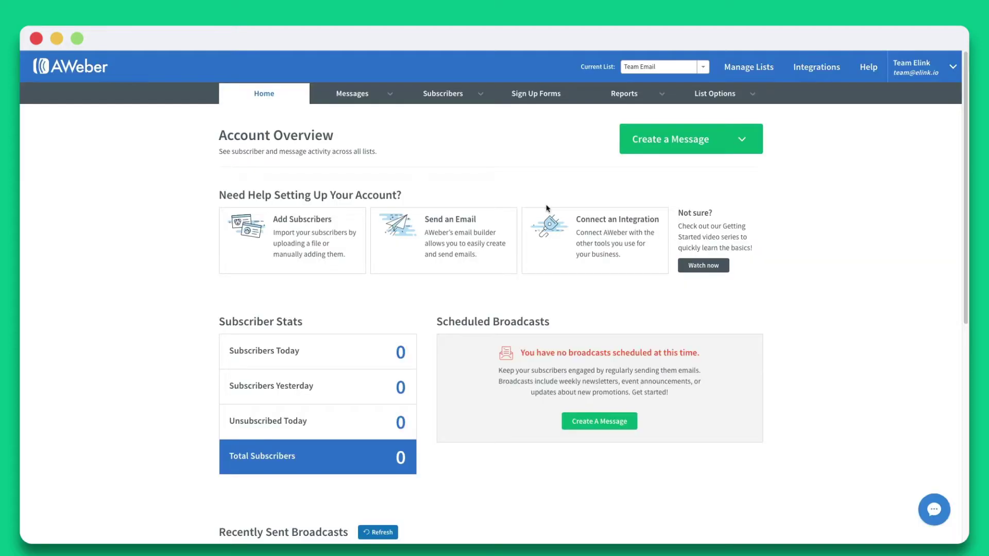
- Create an HTML-editor message and replace its source with the pasted newsletter HTML
left_click(661, 141)
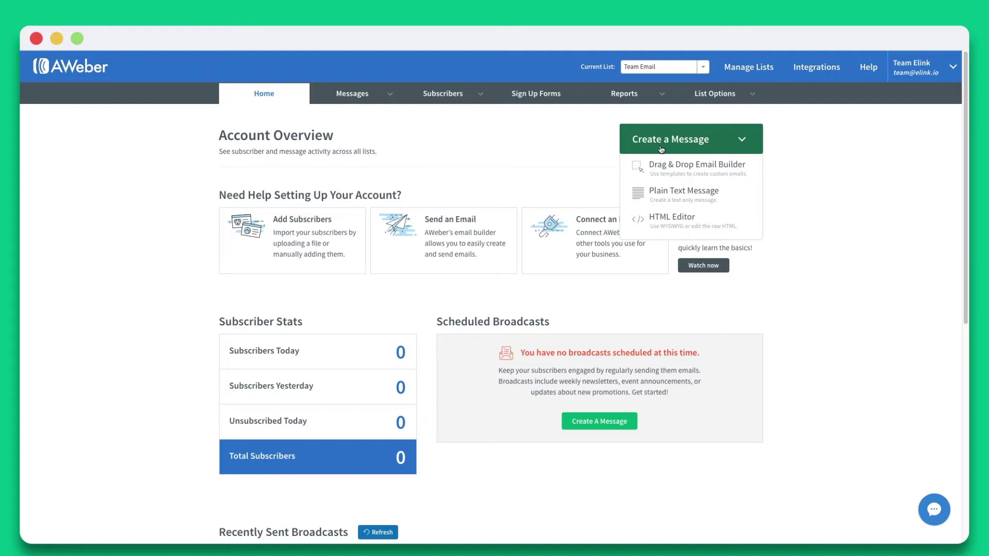
left_click(670, 219)
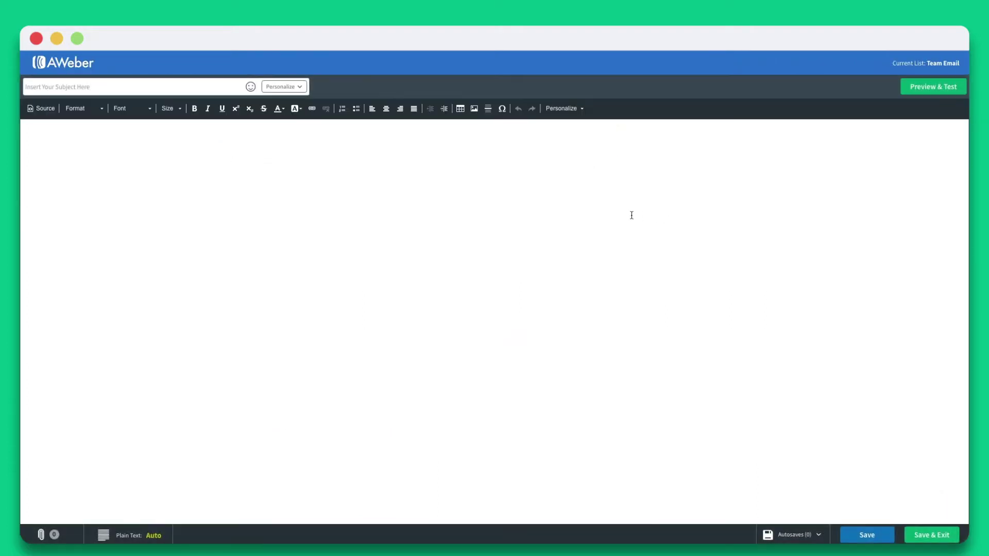
left_click(45, 111)
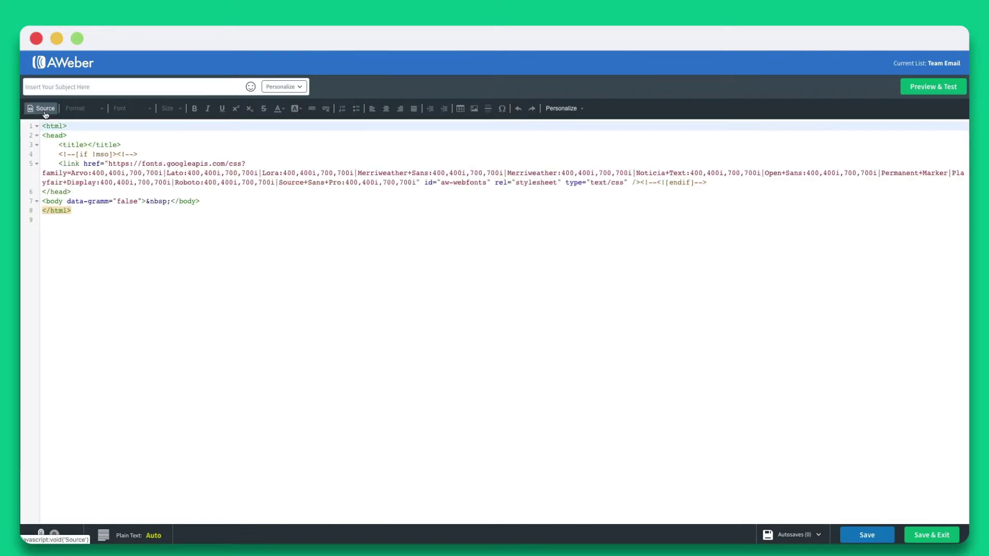
left_click_drag(78, 217, 37, 129)
key("super+v")
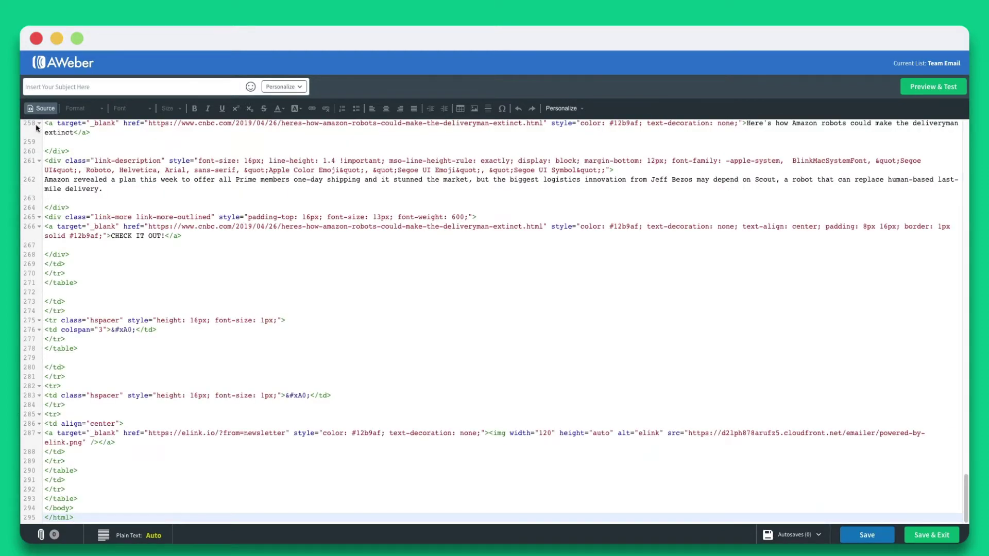
- Open Preview & Test to view the rendered Weekly Robotic News Feed
left_click(924, 89)
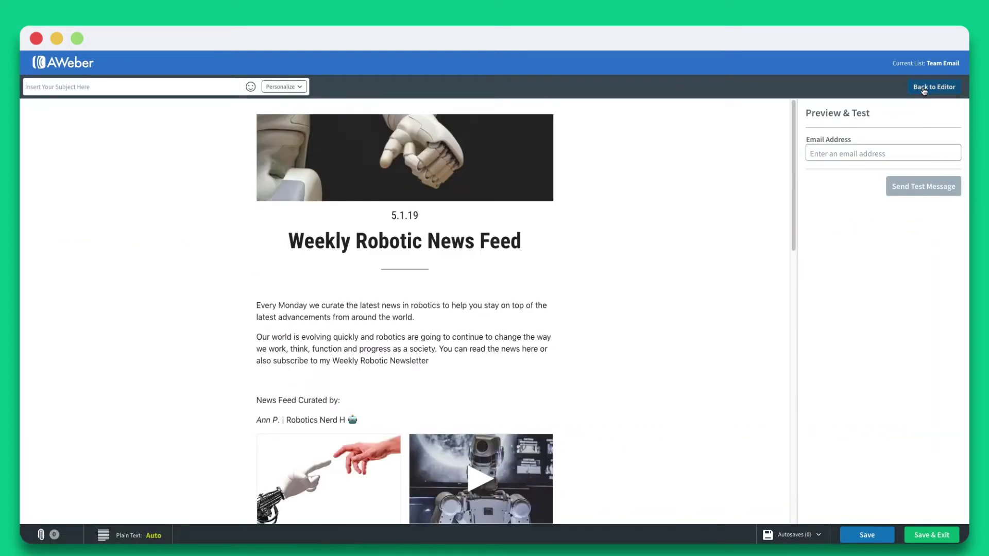